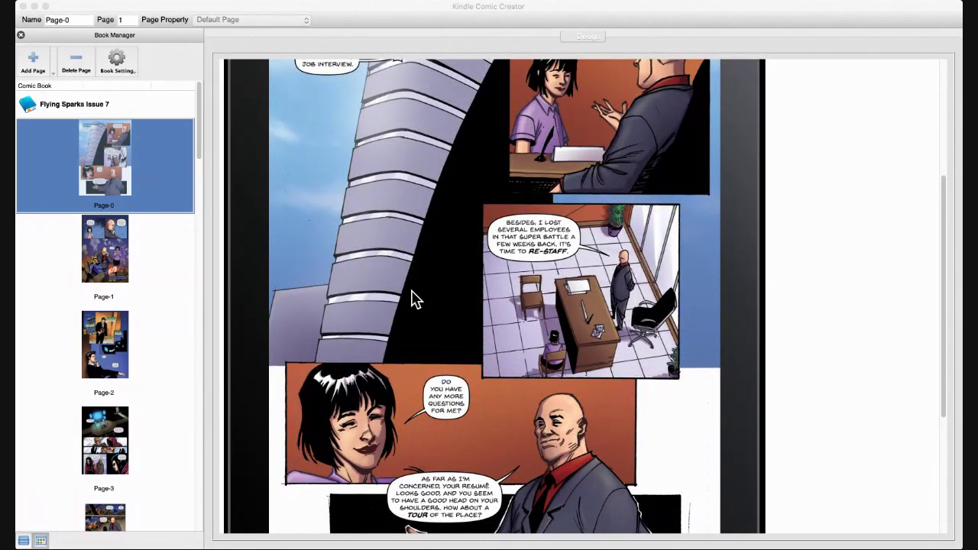
- Look through the comic's pages, from Page-0 and Page-1 to the pages at the end of the book
left_click(603, 300)
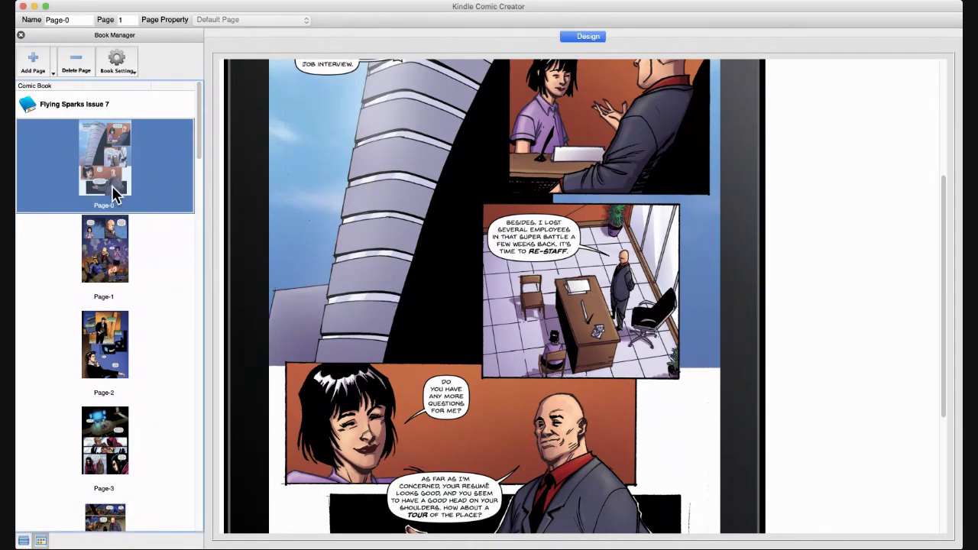
left_click(105, 263)
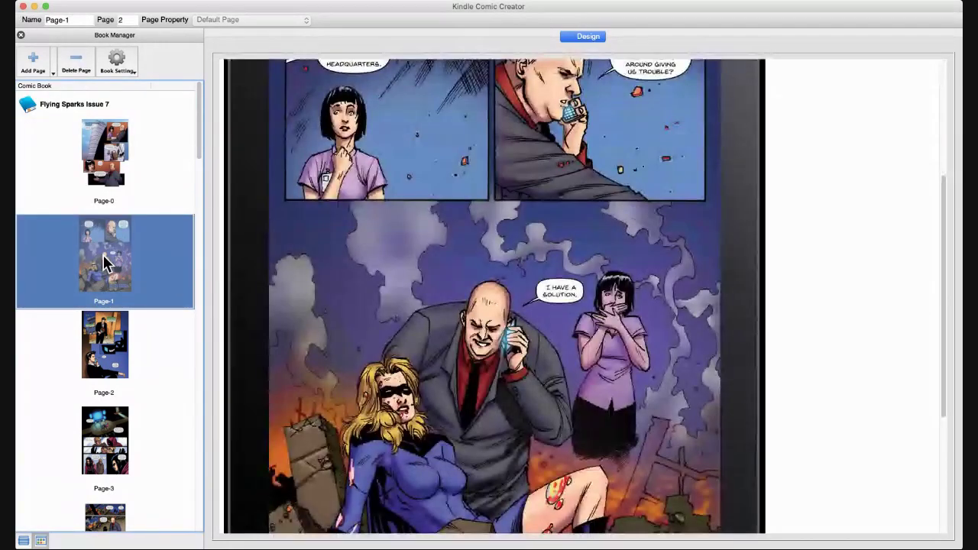
left_click(59, 153)
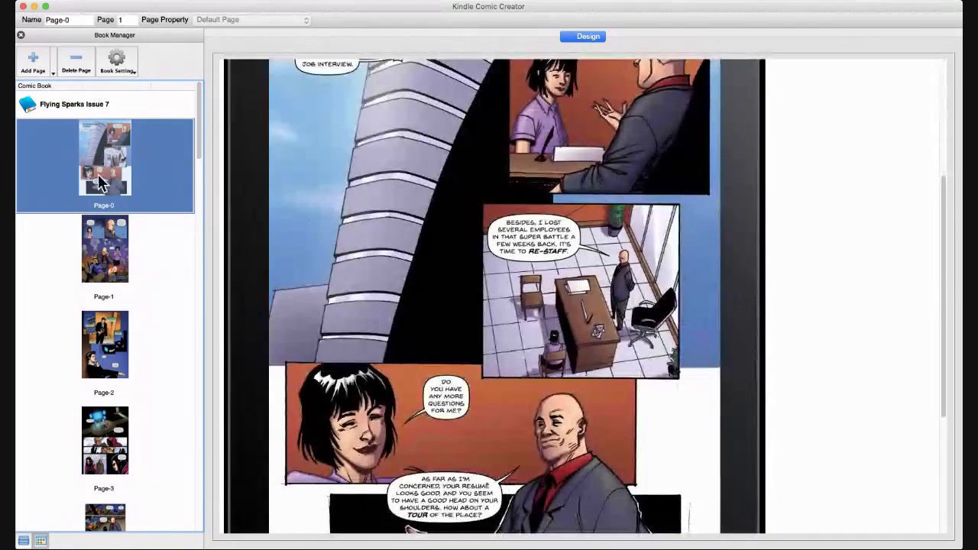
left_click(118, 264)
scroll(345, 231, "up", 1)
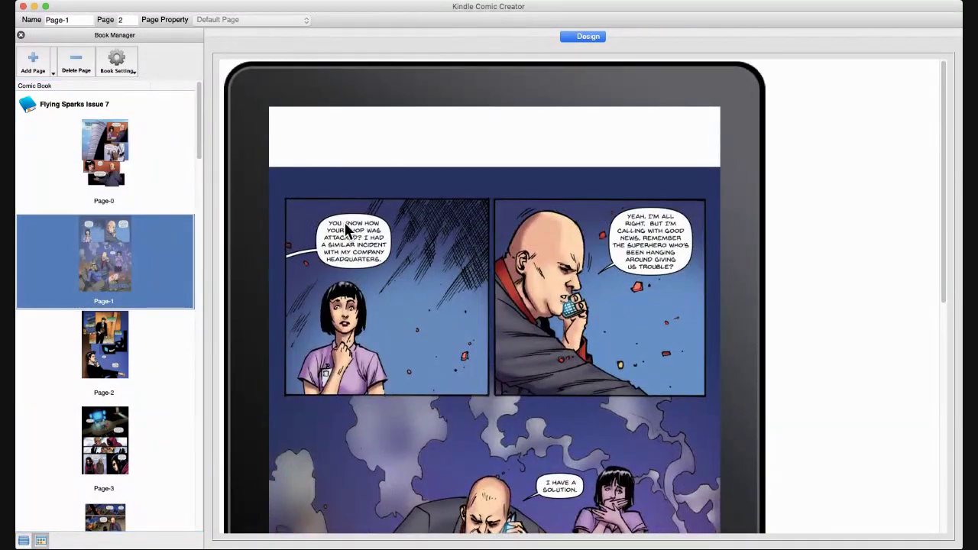
scroll(344, 230, "down", 5)
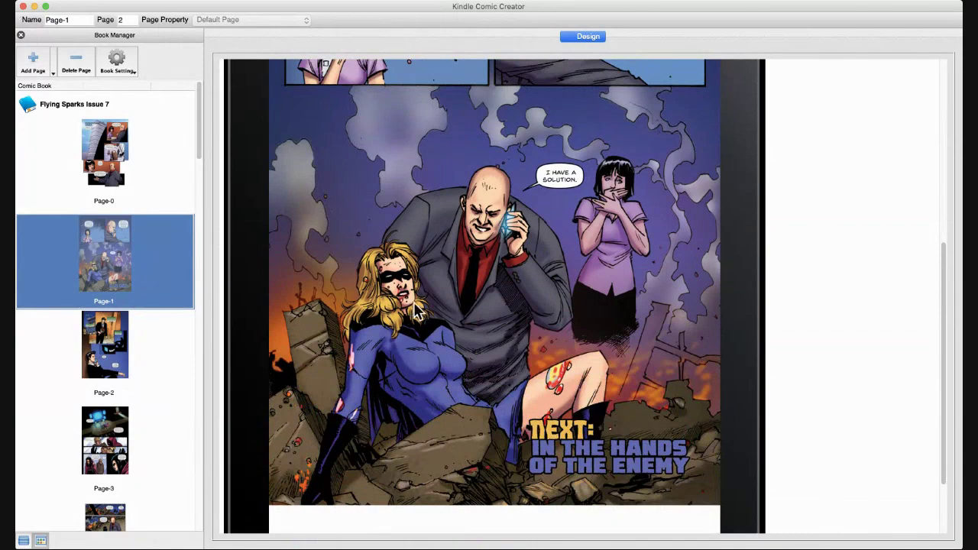
scroll(416, 309, "down", 3)
left_click(106, 339)
scroll(103, 405, "down", 15)
left_click(103, 404)
scroll(103, 403, "up", 15)
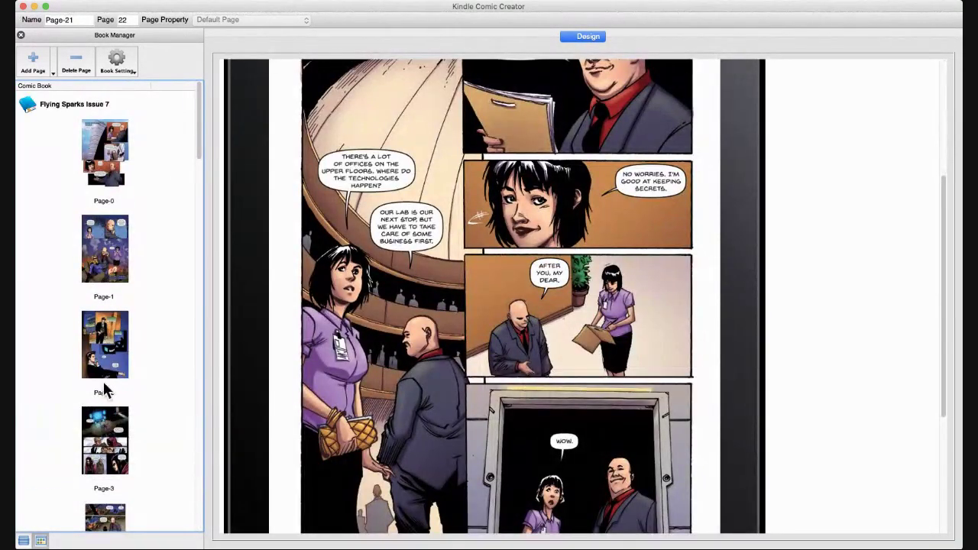
- Detect the panels automatically on Page-0 only
left_click(107, 170)
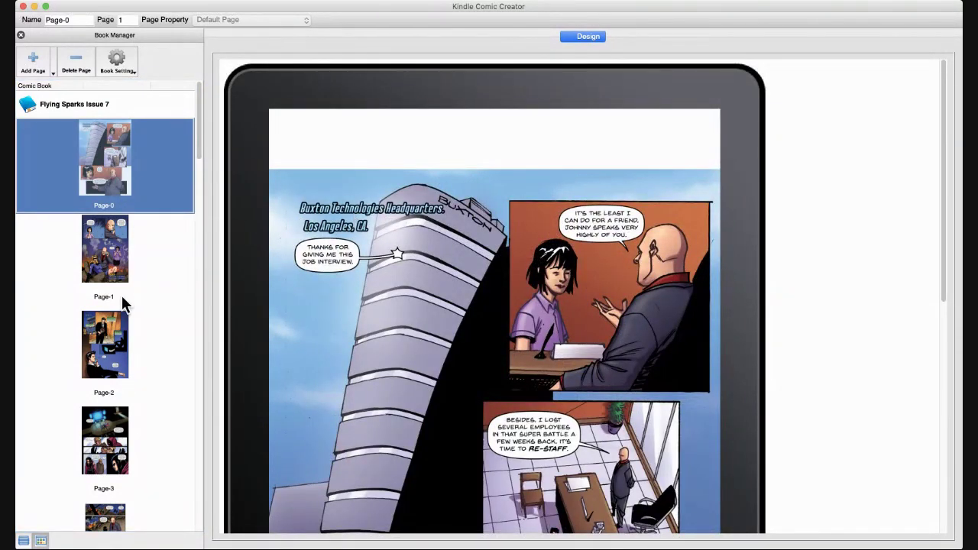
scroll(83, 149, "down", 3)
scroll(84, 149, "up", 3)
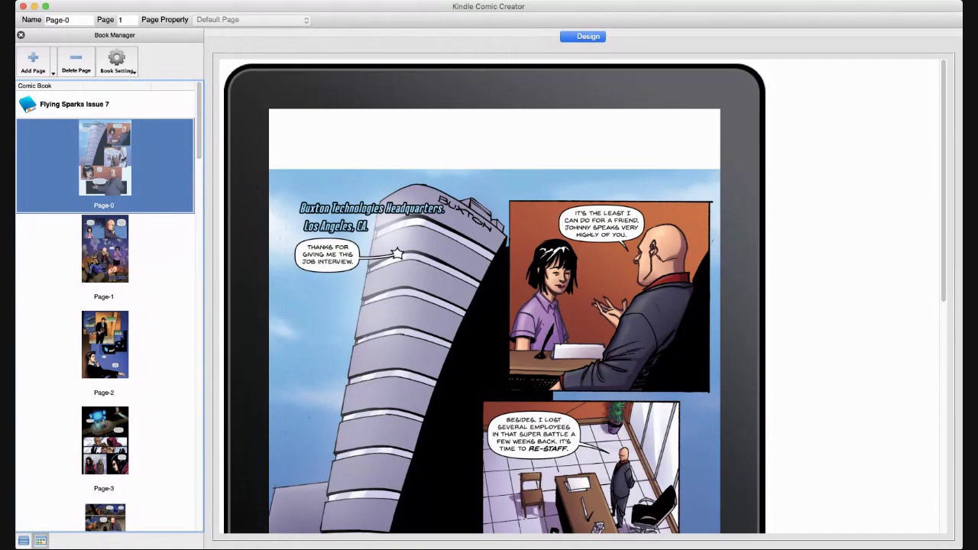
scroll(261, 302, "down", 3)
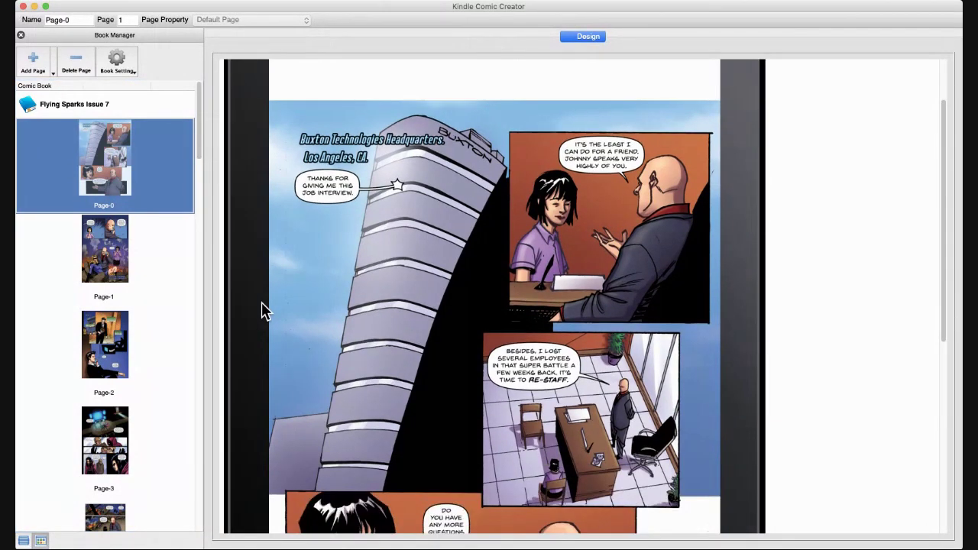
scroll(353, 236, "down", 6)
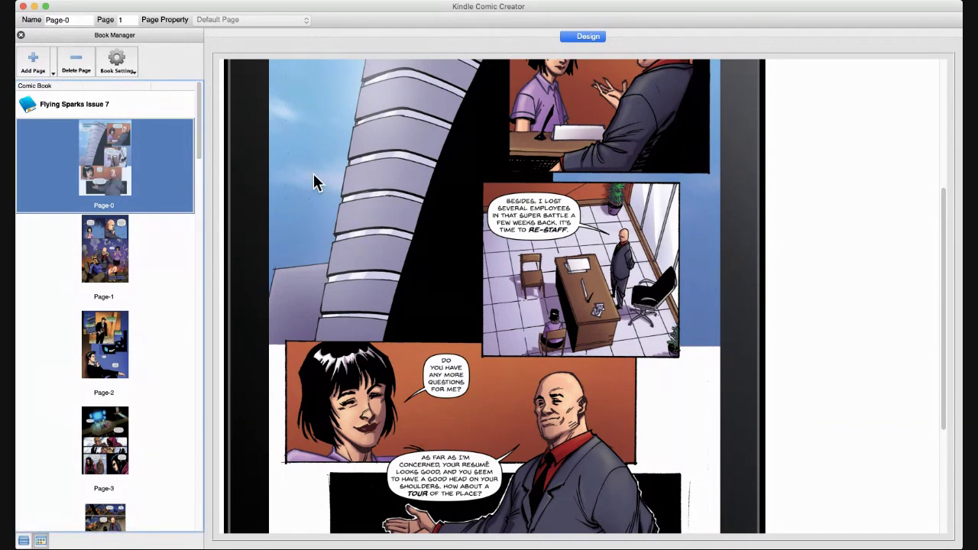
scroll(318, 187, "up", 3)
scroll(338, 126, "up", 6)
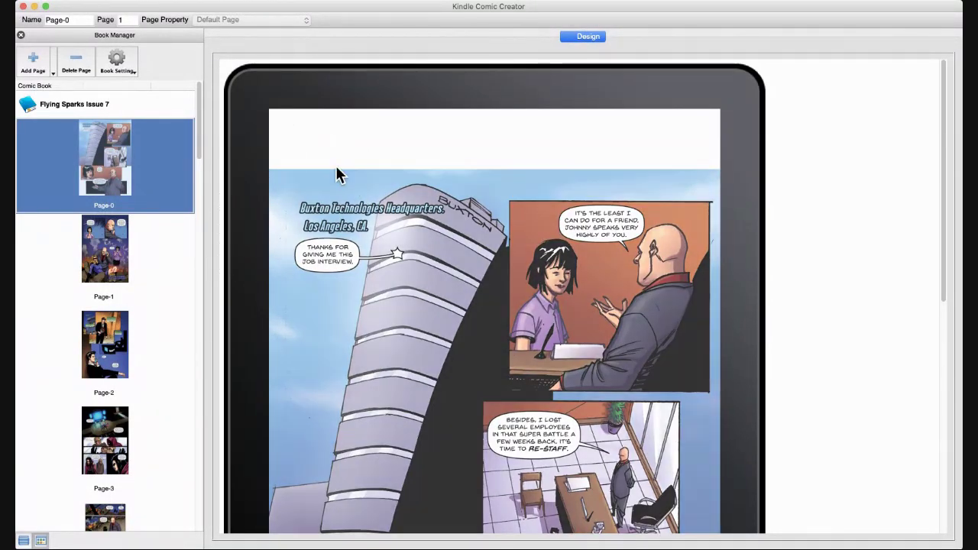
right_click(366, 186)
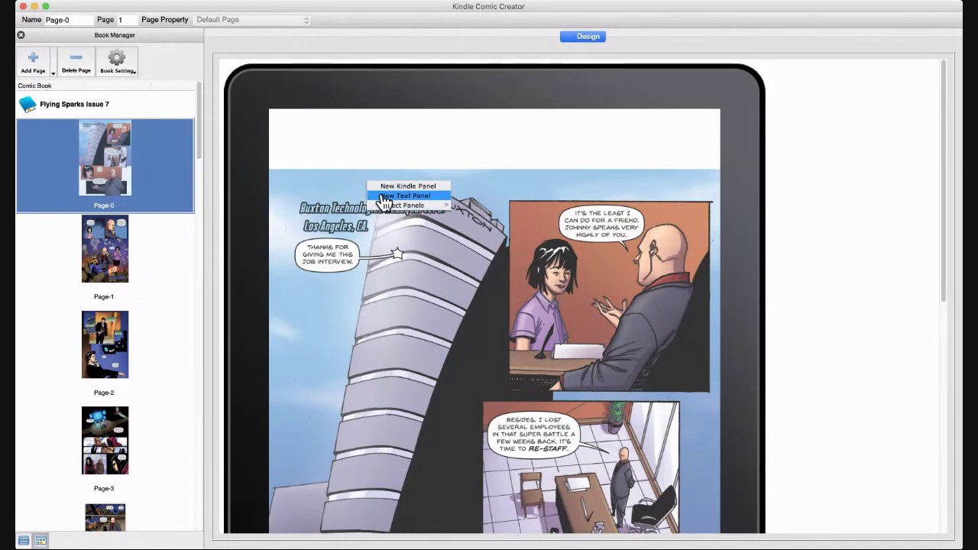
mouse_move(388, 207)
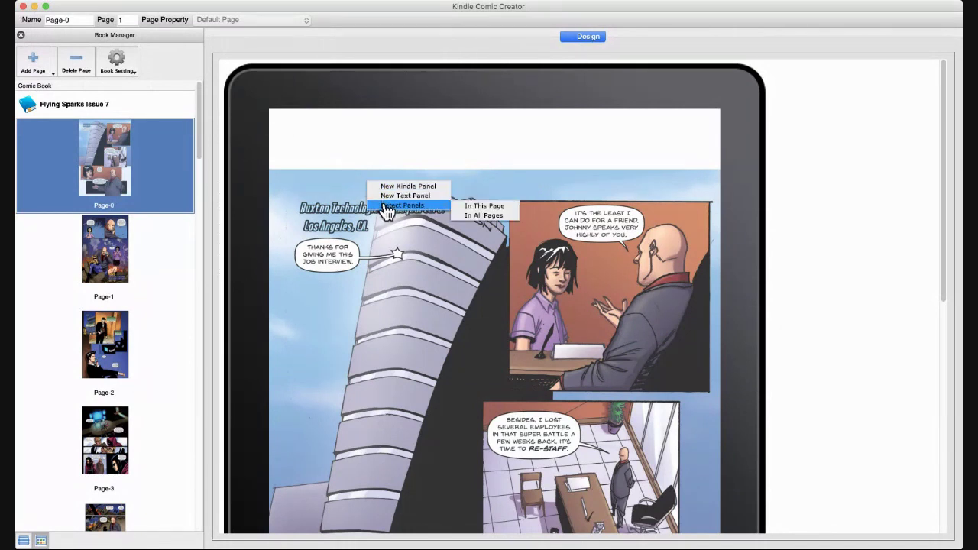
left_click(468, 205)
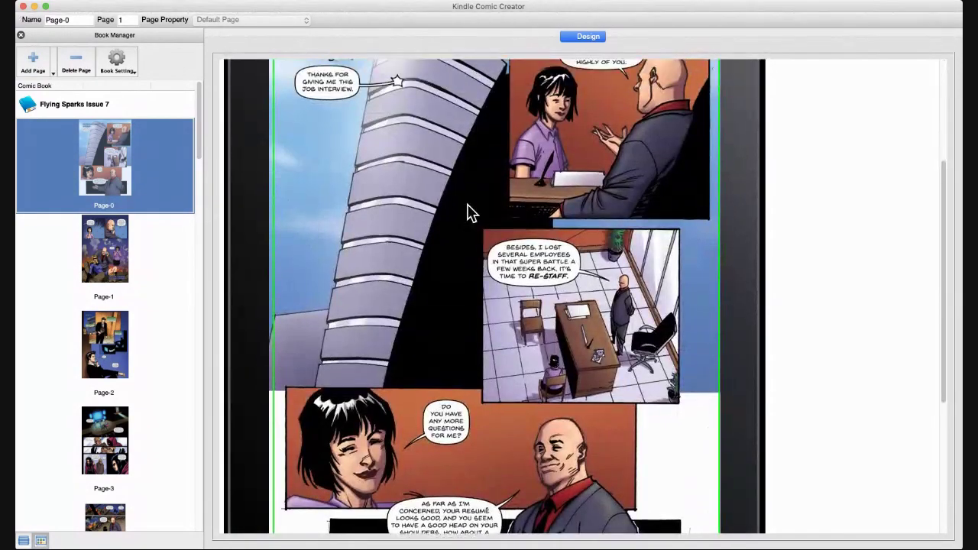
- Examine how the detected panel frame covers the artwork from the upper to the lower edge of Page-0
scroll(285, 126, "down", 5)
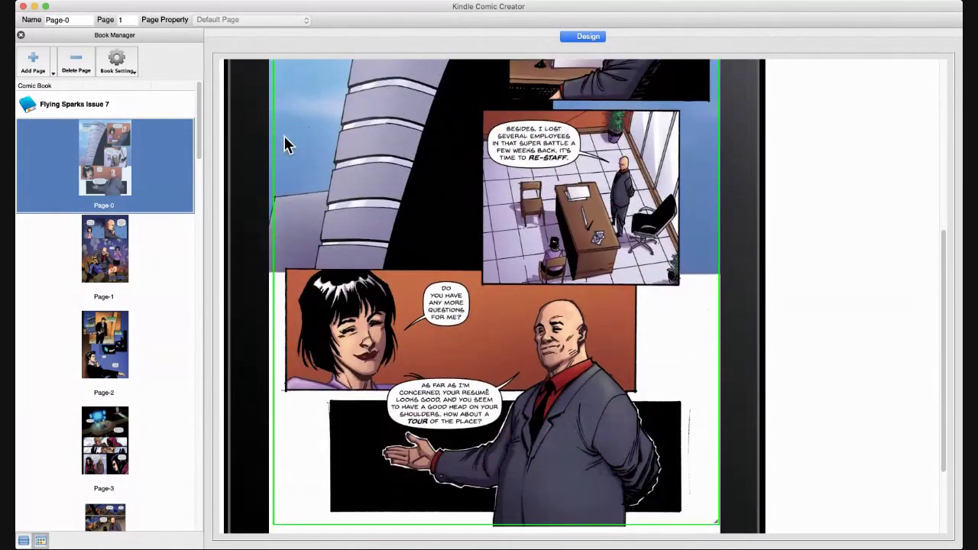
scroll(296, 326, "down", 2)
scroll(296, 327, "up", 5)
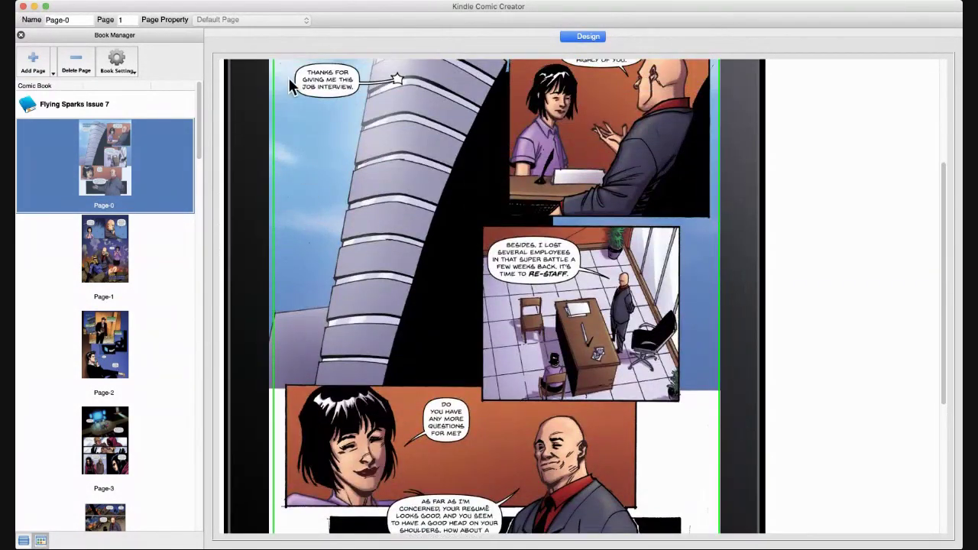
scroll(288, 75, "up", 2)
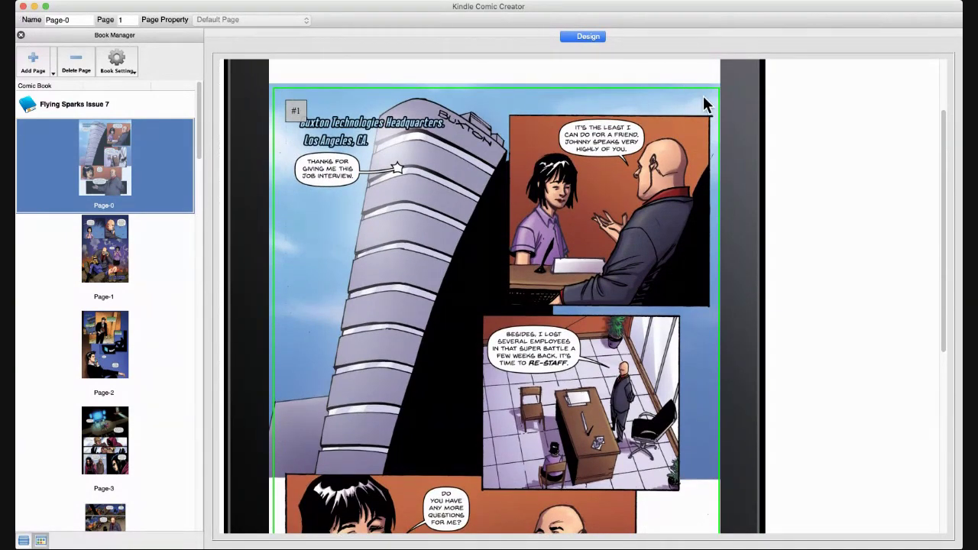
scroll(392, 181, "down", 1)
scroll(392, 180, "up", 3)
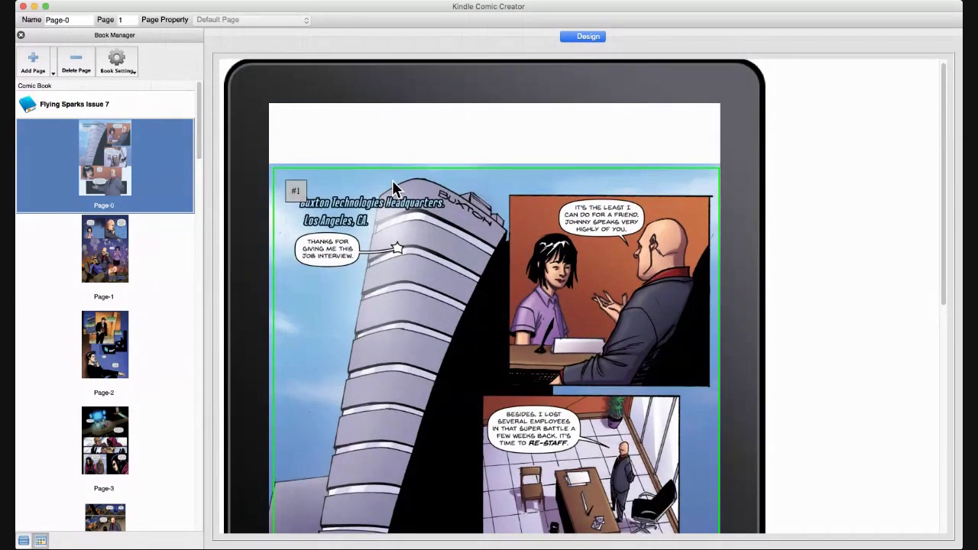
scroll(391, 180, "down", 2)
scroll(391, 180, "up", 1)
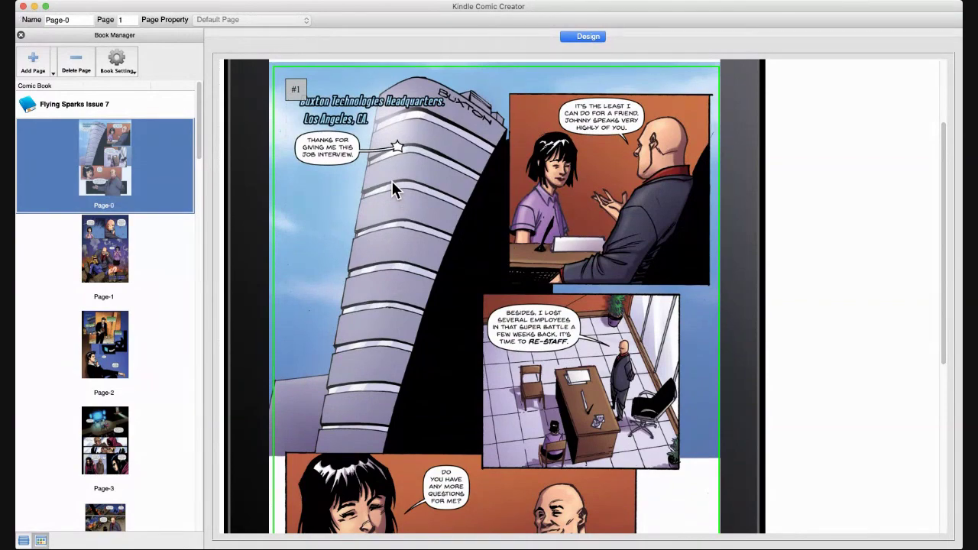
scroll(391, 180, "up", 1)
- Shrink panel #1 to frame only the Buxton building artwork, and preview the panel
scroll(391, 181, "down", 6)
left_click_drag(712, 411, 471, 157)
scroll(471, 157, "up", 5)
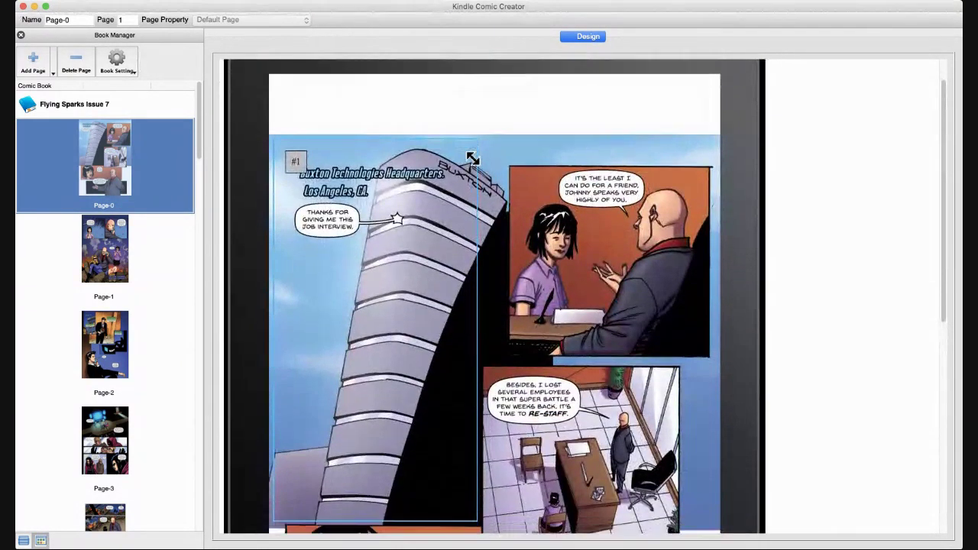
scroll(472, 158, "down", 1)
left_click_drag(475, 105, 480, 103)
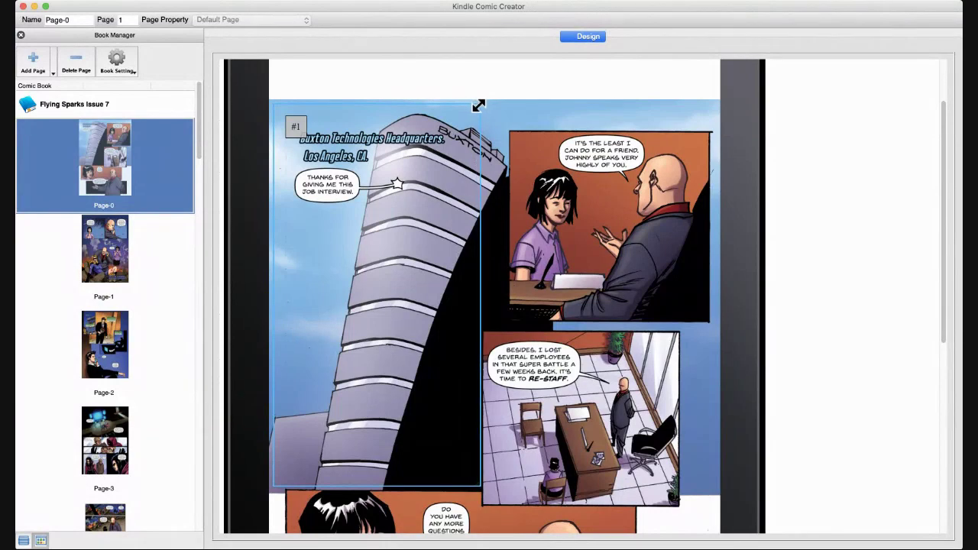
left_click(360, 275)
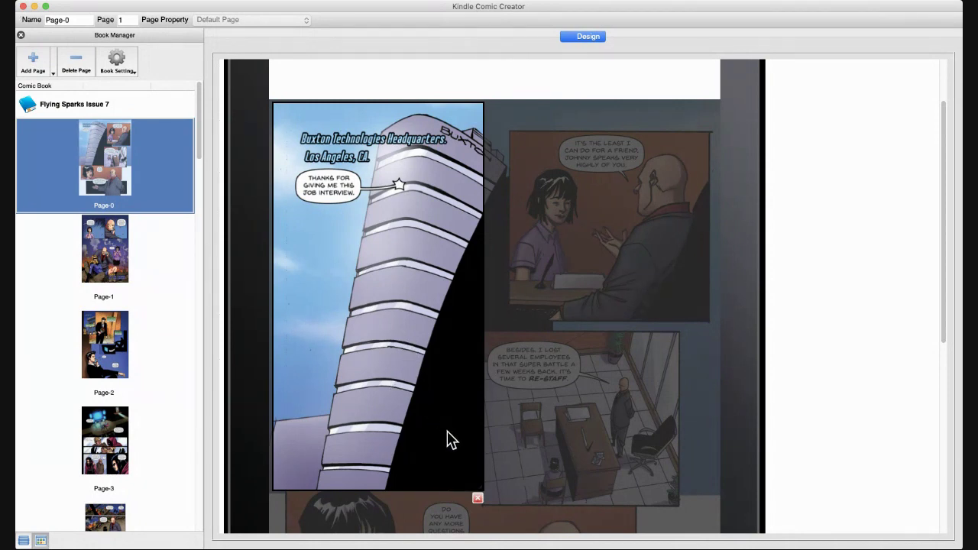
left_click(478, 504)
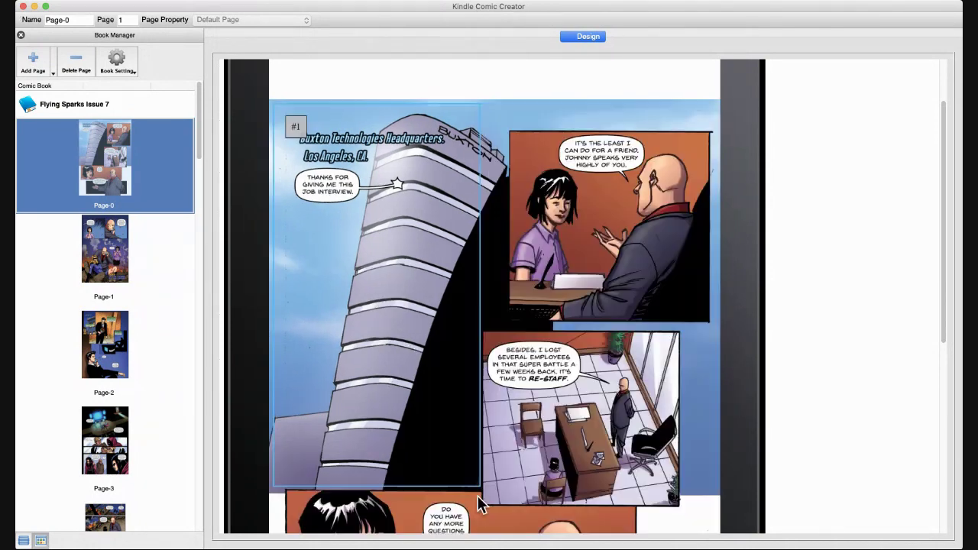
- Add a new Kindle panel fitted around the job interview scene beside the building's upper part, and preview it
right_click(514, 151)
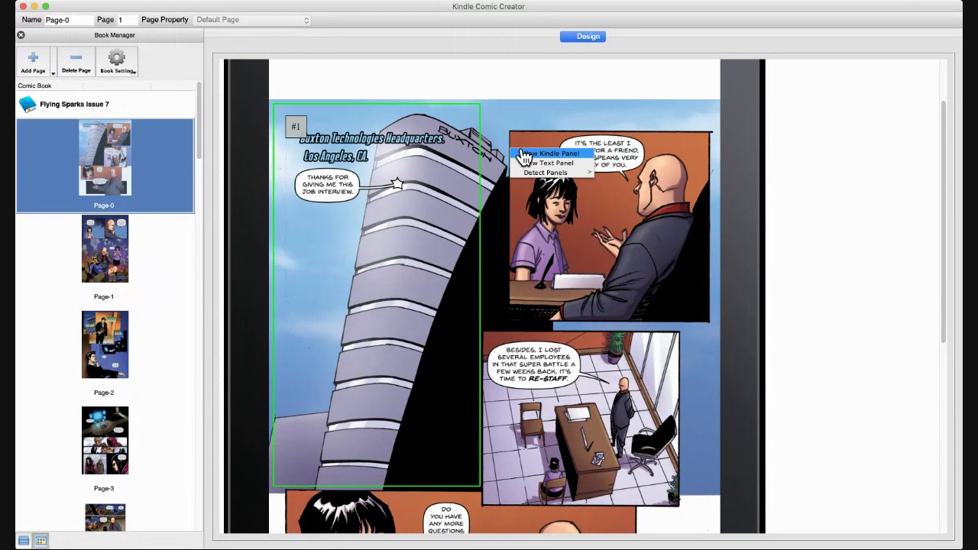
left_click(522, 154)
left_click_drag(452, 98, 509, 131)
left_click_drag(563, 261, 704, 317)
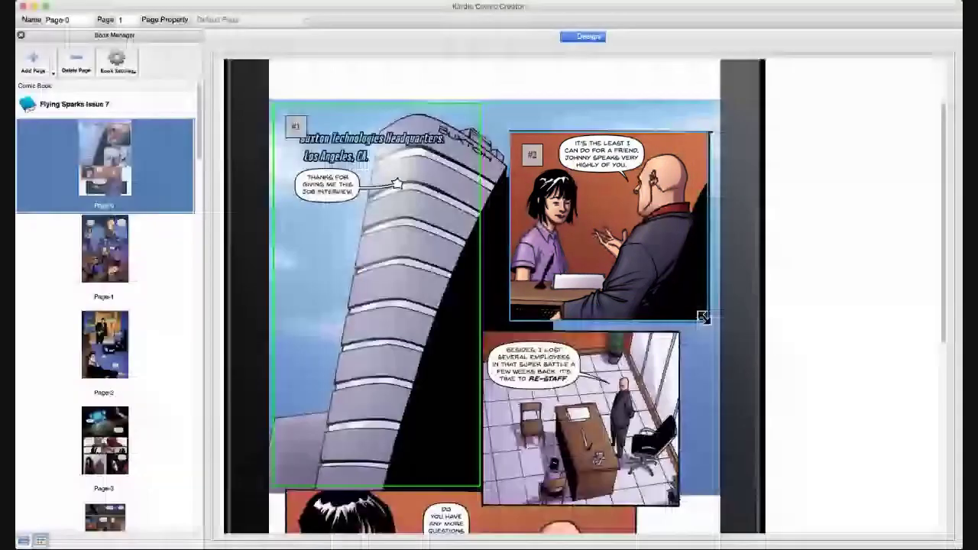
double_click(661, 291)
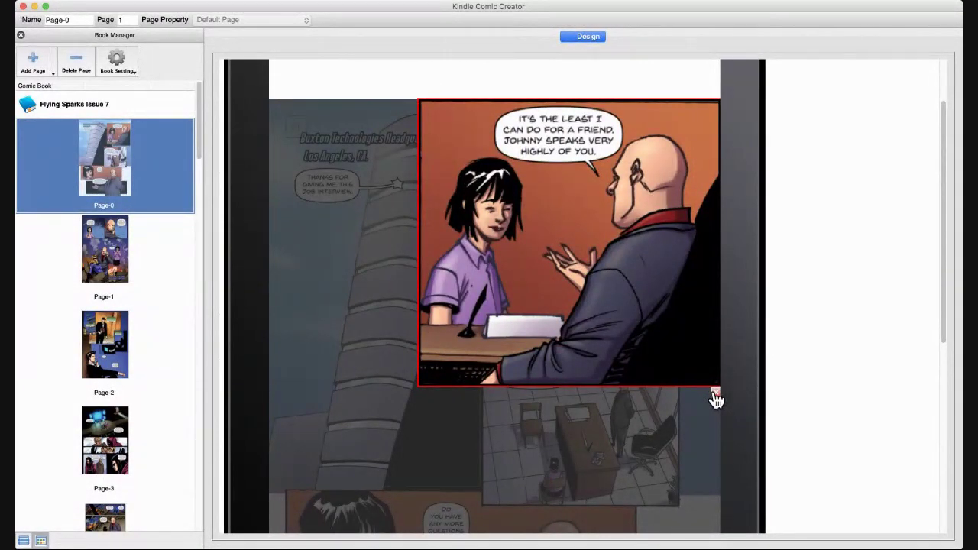
left_click(714, 399)
- Raise the zoom level of panel #2 so it fills the page width, preview it, and reopen the zoom level setting
right_click(639, 286)
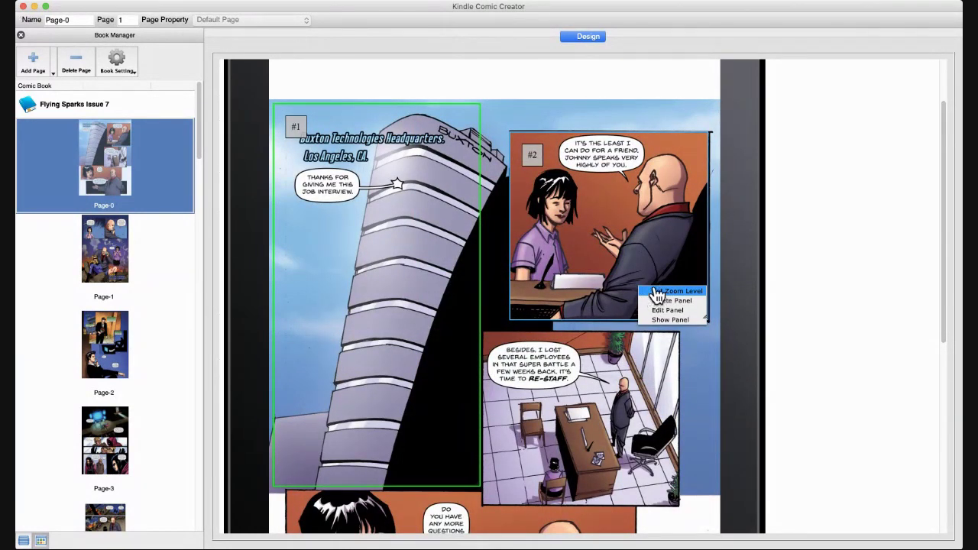
left_click(654, 291)
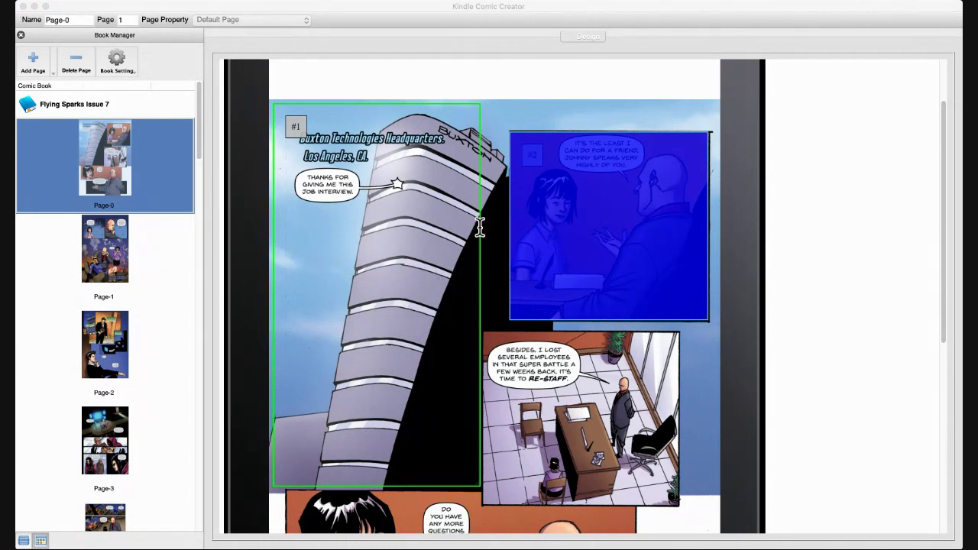
left_click(542, 321)
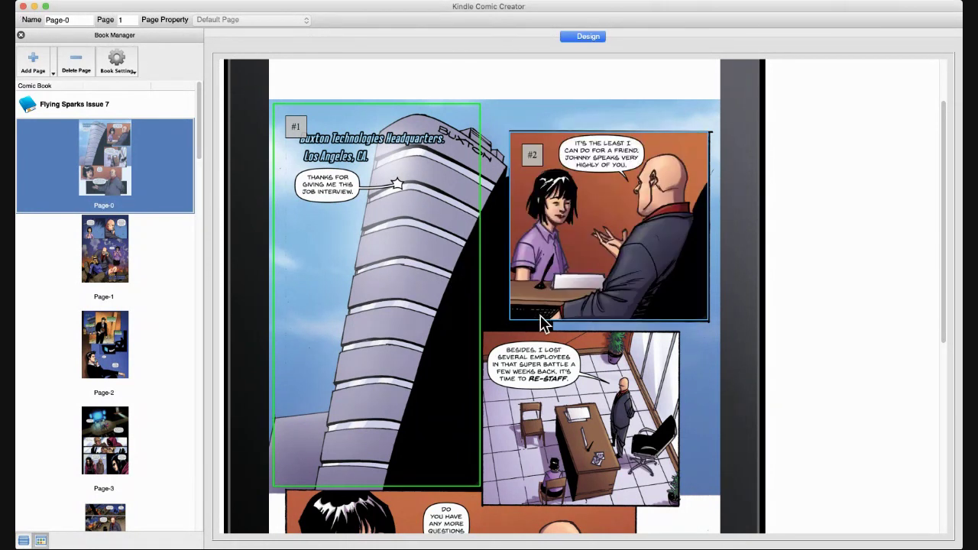
left_click(575, 271)
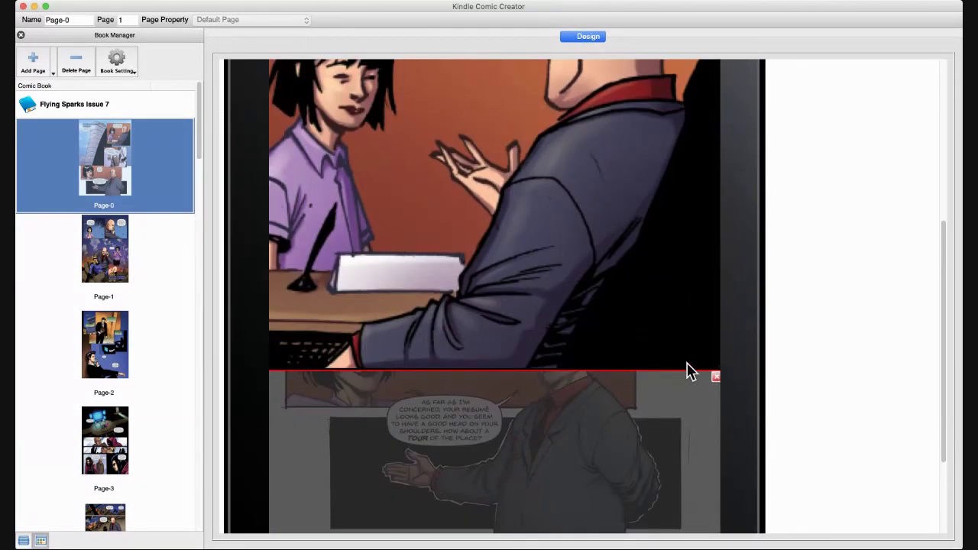
left_click(713, 375)
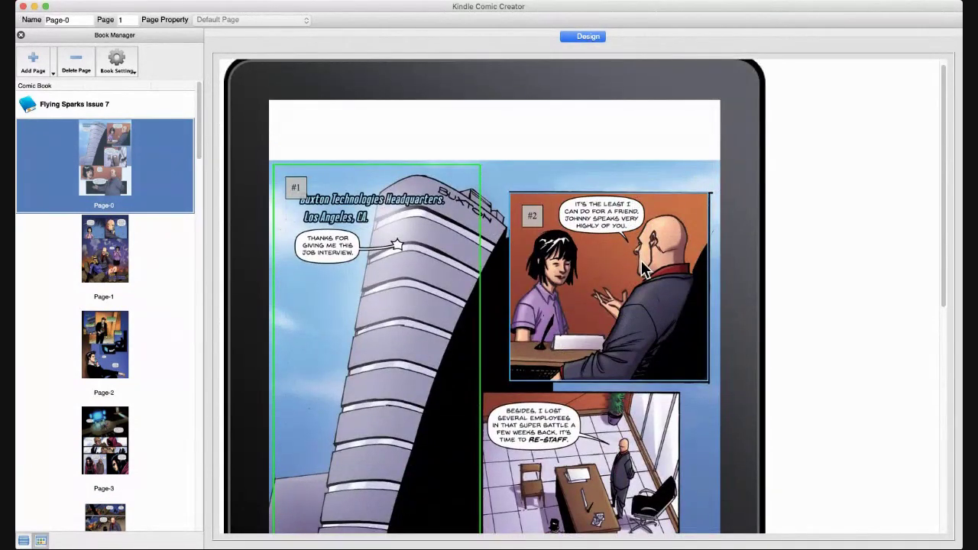
right_click(644, 268)
left_click(649, 271)
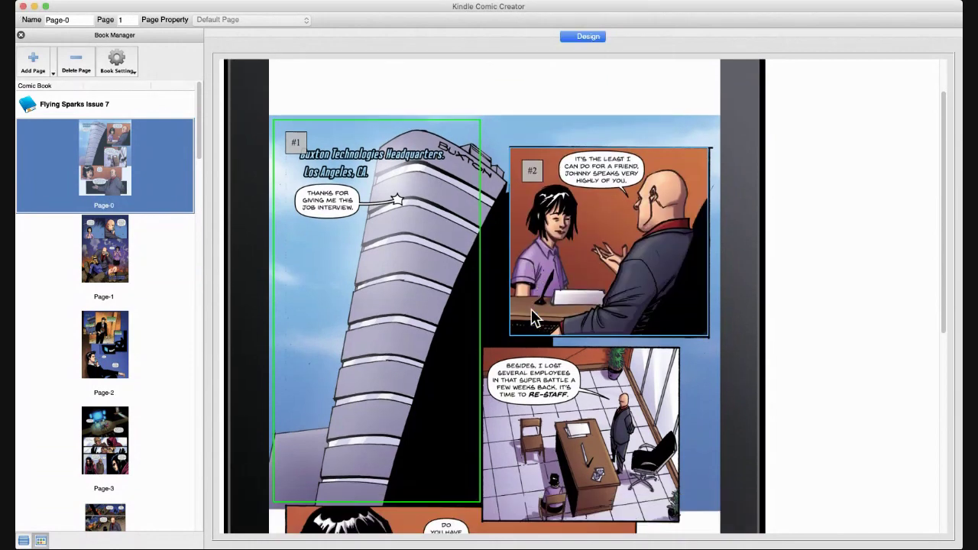
- Add a new Kindle panel fitted around the overhead office scene with the "RE-STAFF" speech balloon
scroll(532, 317, "down", 5)
right_click(550, 295)
left_click(563, 306)
left_click_drag(498, 213, 488, 222)
left_click_drag(597, 383, 676, 395)
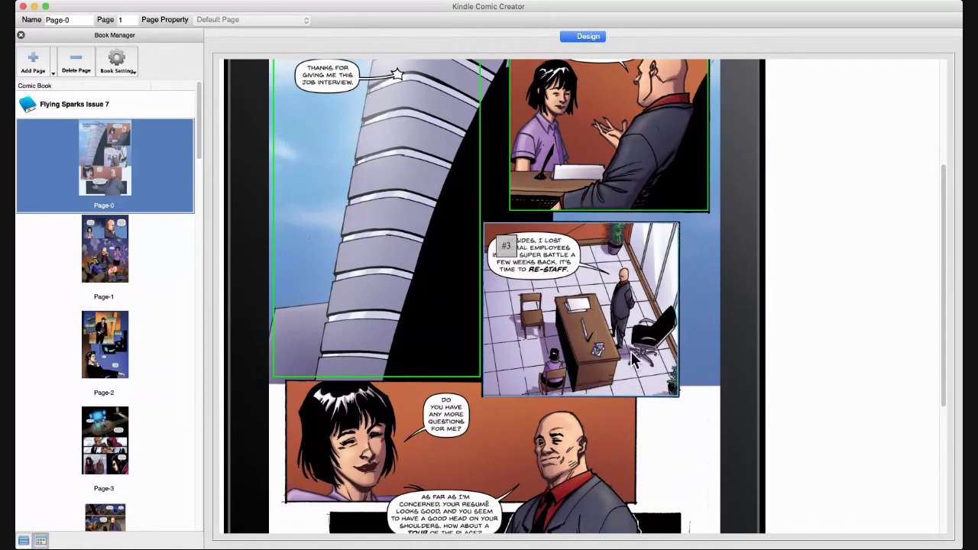
- Add a new Kindle panel around the black-haired woman and her "Do you have any more questions for me?" balloon
scroll(542, 282, "down", 5)
right_click(542, 281)
left_click(581, 288)
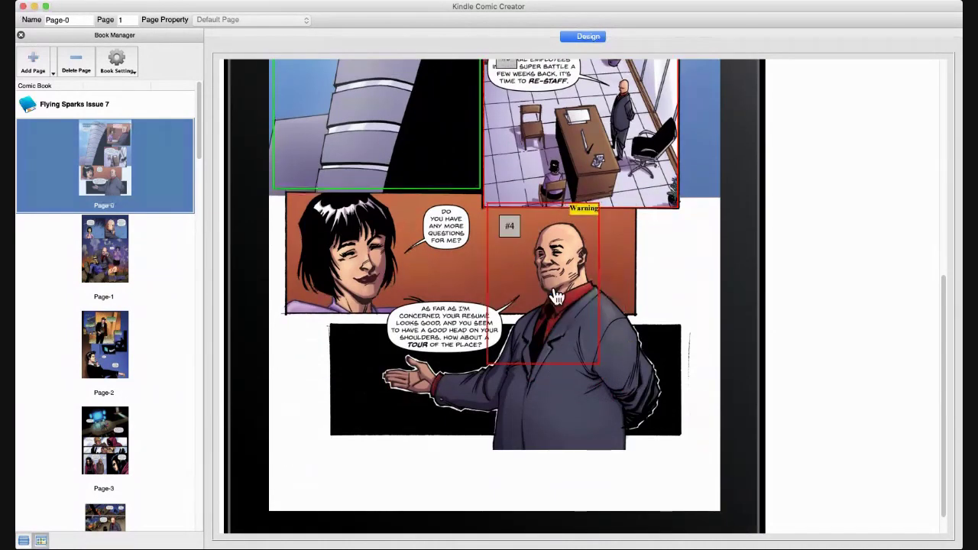
left_click_drag(488, 202, 288, 191)
left_click_drag(398, 353, 475, 297)
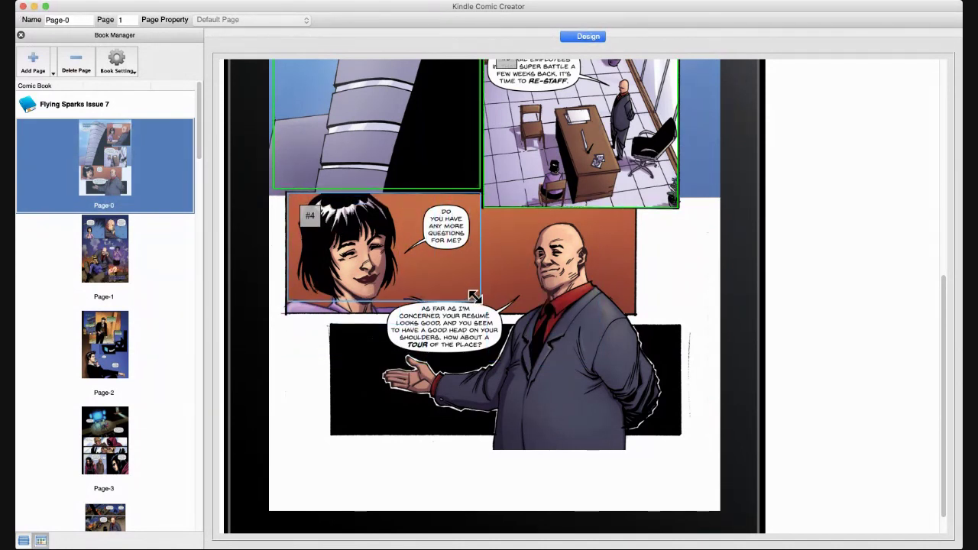
- Adjust the upper edge of panel #4 around the black-haired woman and preview the panel
left_click_drag(287, 191, 287, 194)
double_click(370, 244)
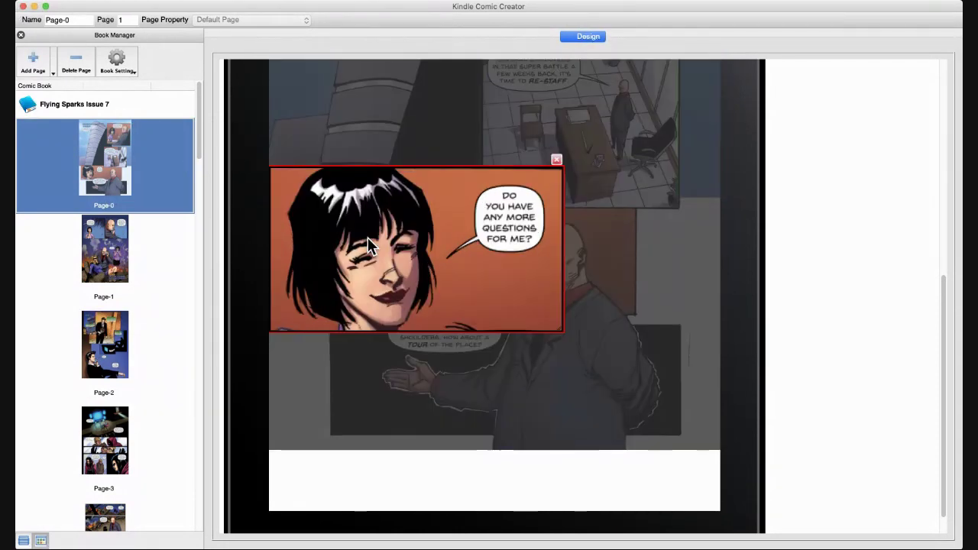
left_click(555, 161)
- Add a new Kindle panel framing the bald man, his outstretched hand and the "TOUR of the place" balloon, and preview it
right_click(567, 299)
left_click(588, 304)
left_click_drag(513, 220, 383, 219)
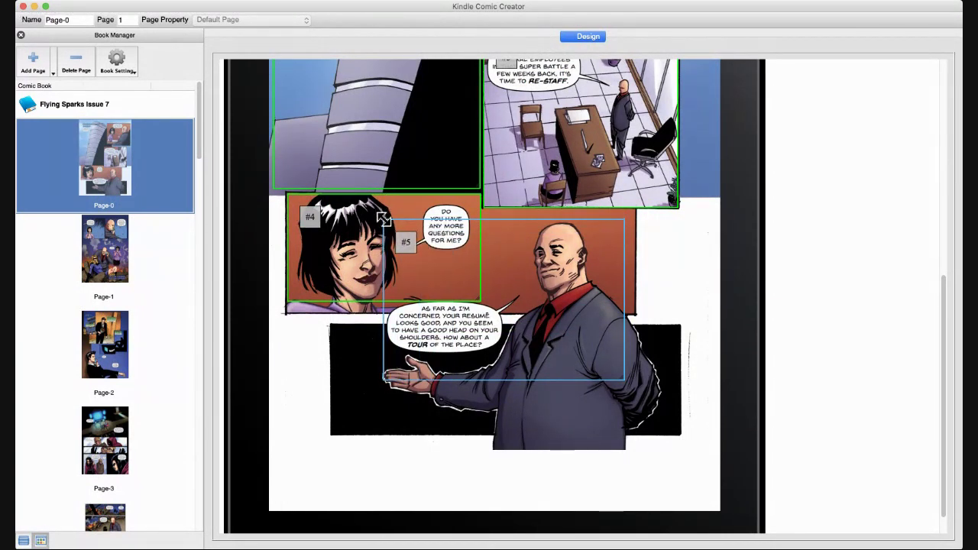
left_click_drag(624, 380, 678, 446)
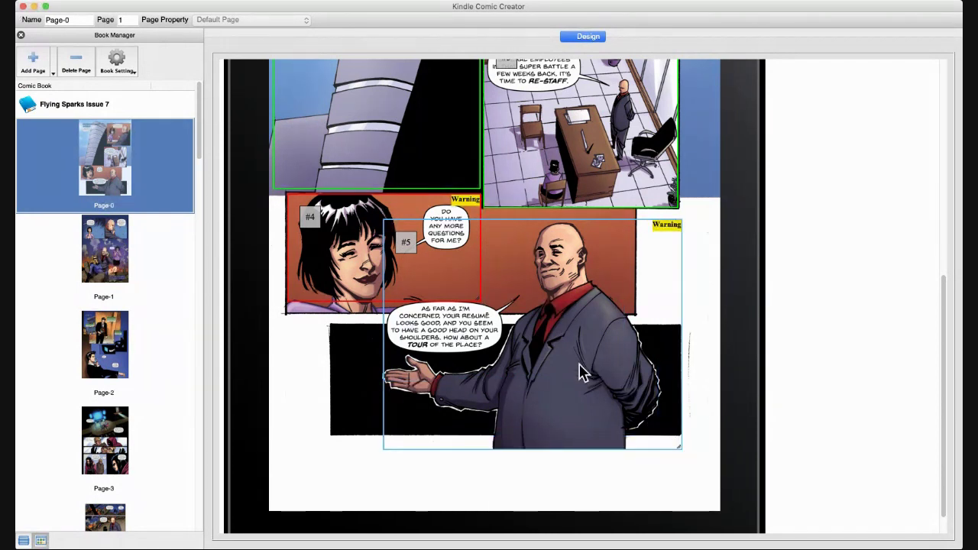
double_click(588, 379)
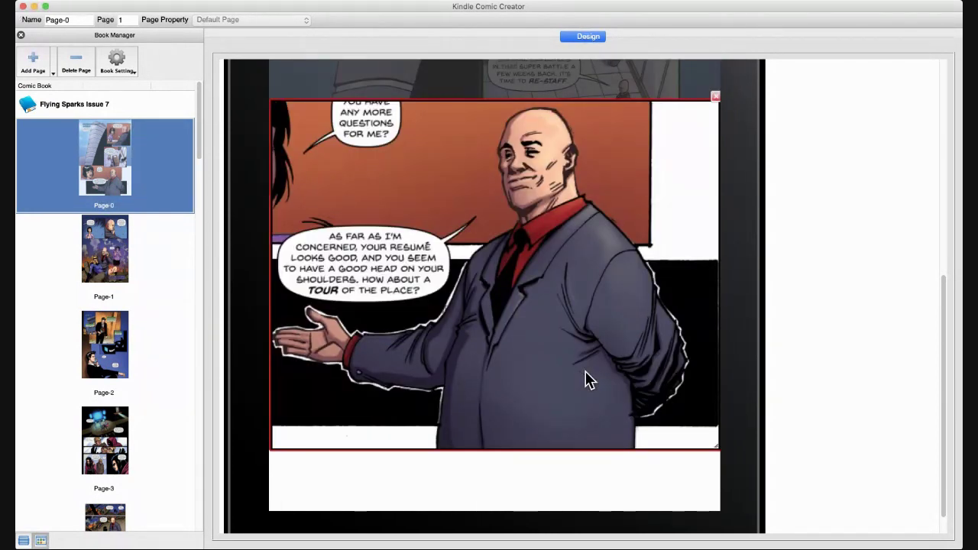
left_click(715, 96)
- Look over the placement and reading order of the Kindle panels on the first comic page
scroll(655, 238, "up", 5)
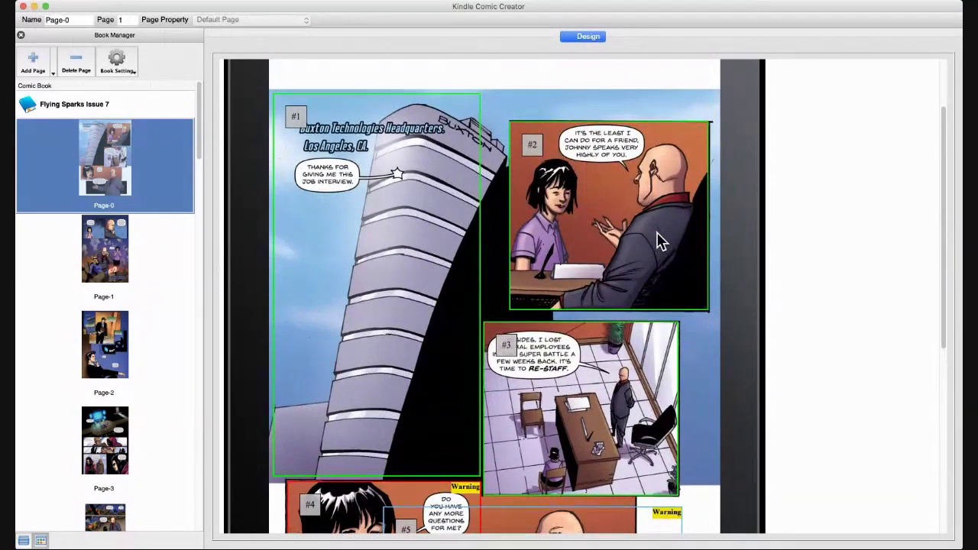
scroll(615, 165, "down", 4)
scroll(517, 275, "up", 5)
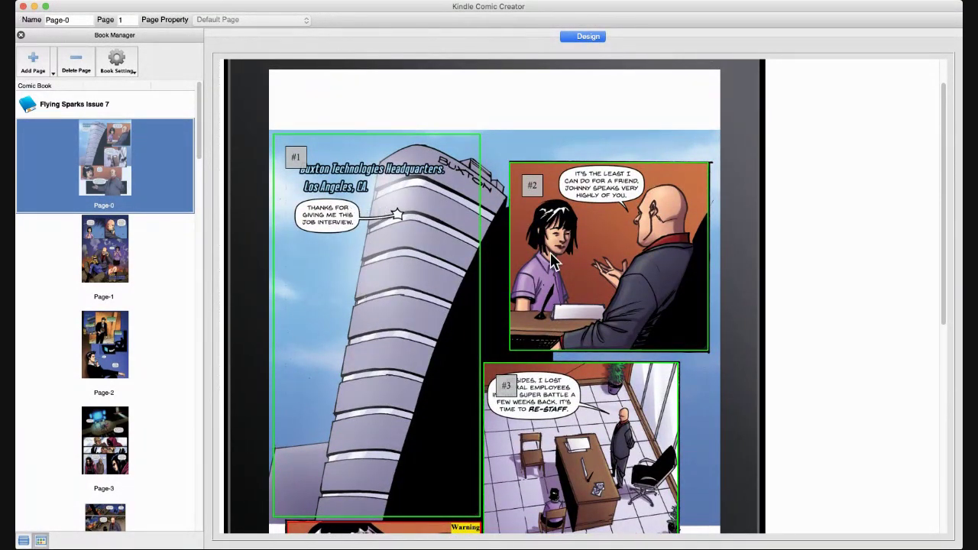
scroll(554, 262, "down", 9)
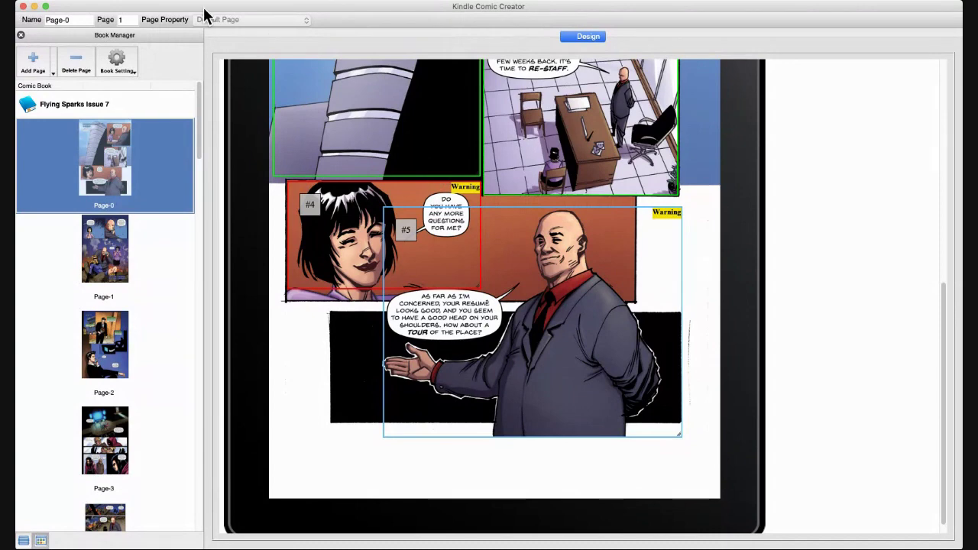
scroll(364, 179, "up", 1)
left_click(162, 262)
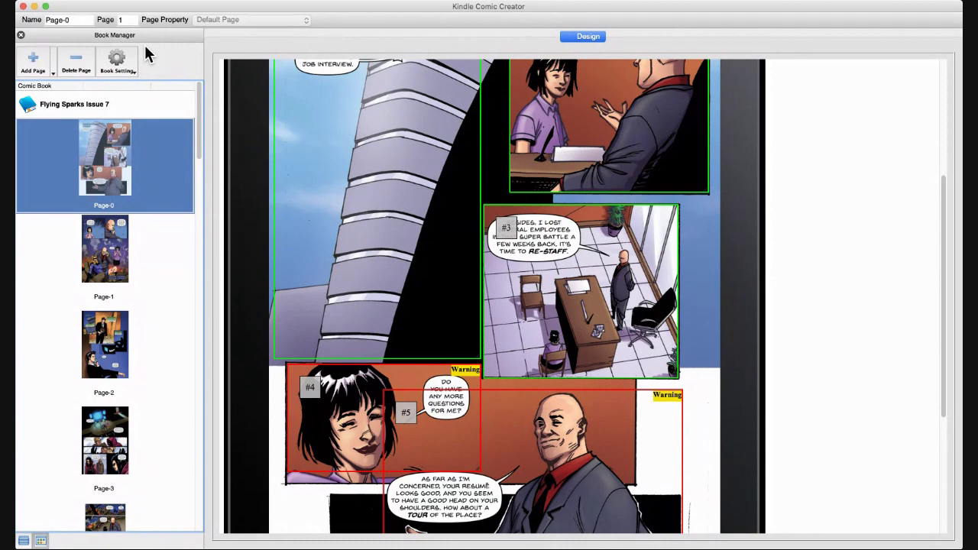
- Move Page-2 to the start of the book, and return Page-0 to the first position ahead of it
left_click(99, 249)
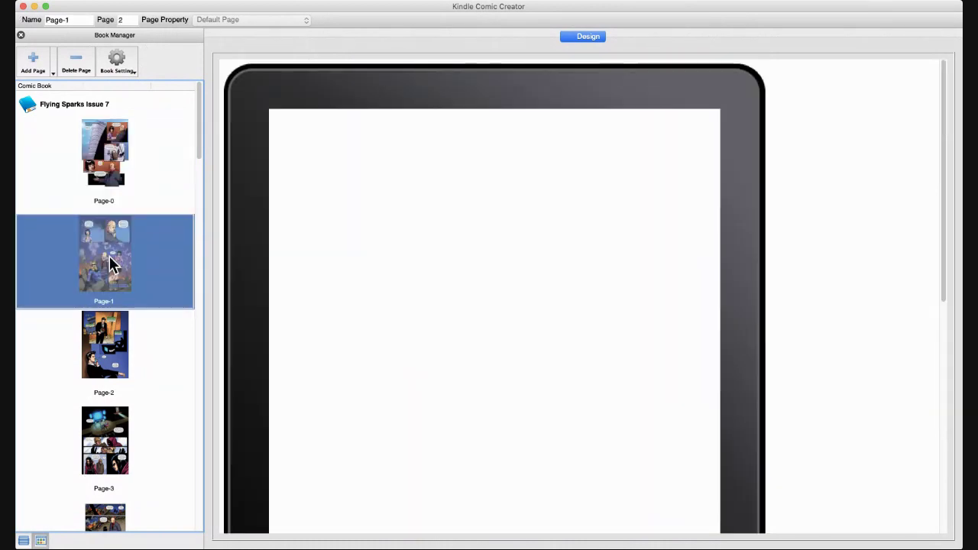
left_click(111, 319)
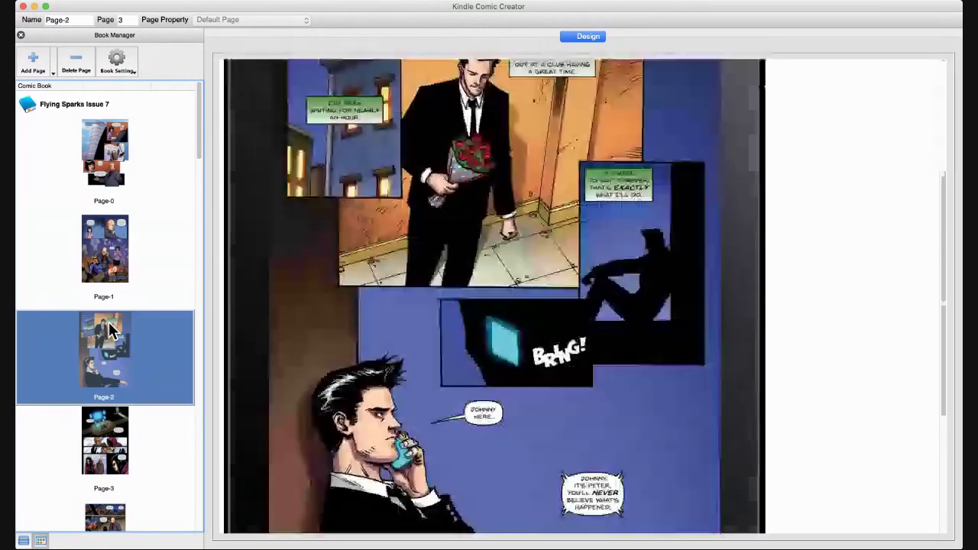
left_click_drag(111, 319, 115, 203)
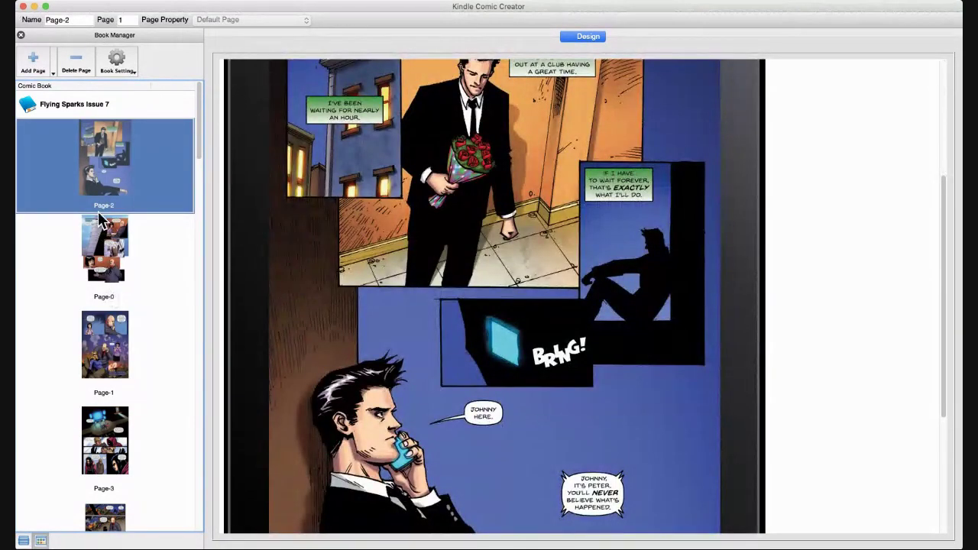
left_click(107, 256)
left_click_drag(108, 132, 108, 130)
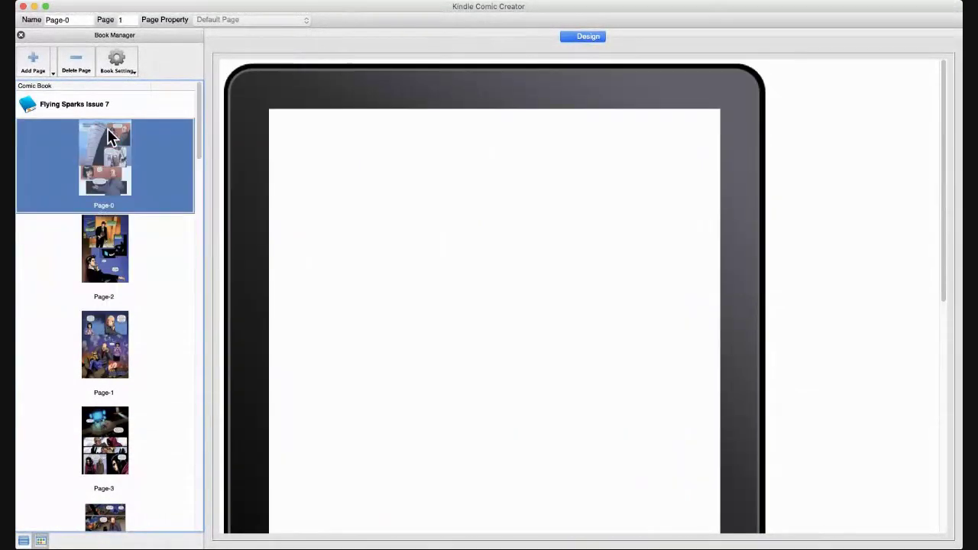
- Move Page-3 up in the page order so it directly follows Page-0
left_click(107, 444)
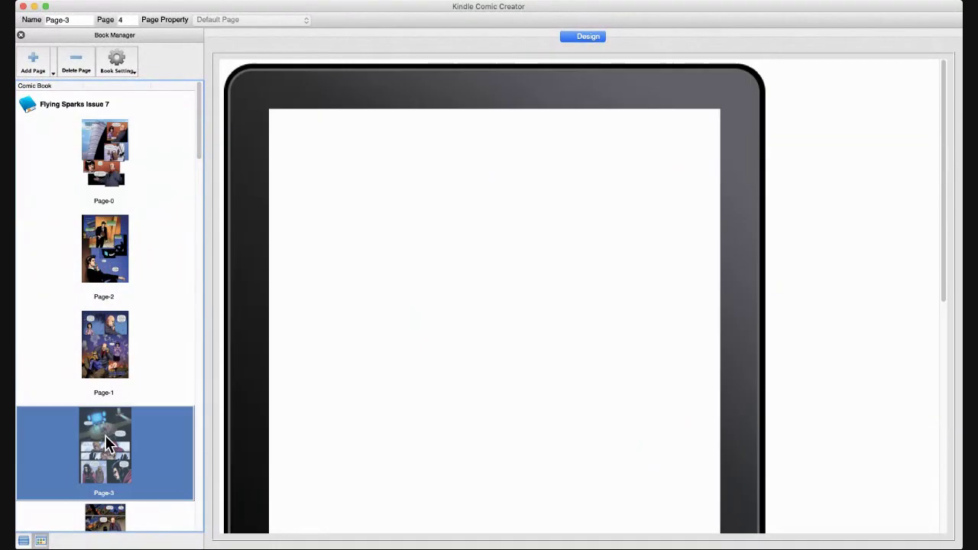
left_click_drag(100, 440, 100, 272)
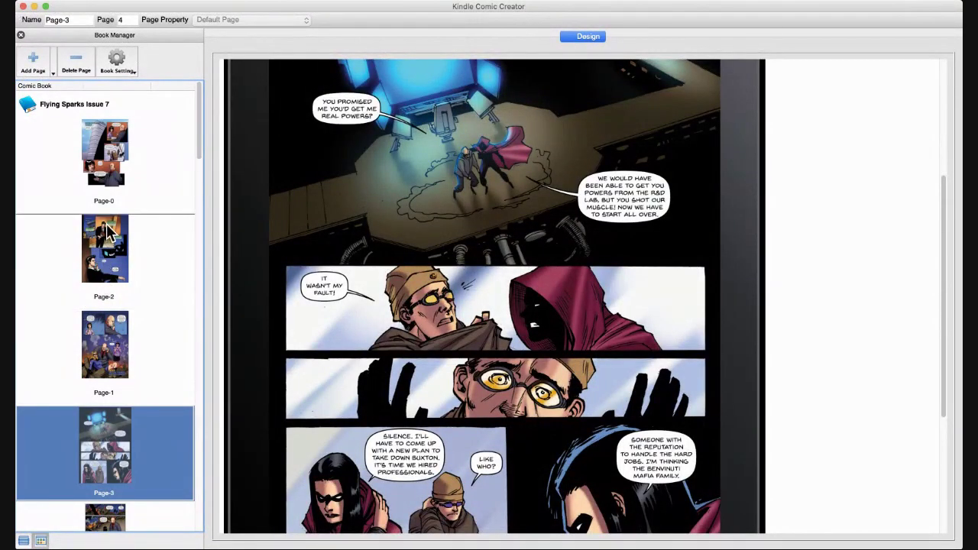
scroll(107, 272, "down", 5)
scroll(107, 267, "up", 5)
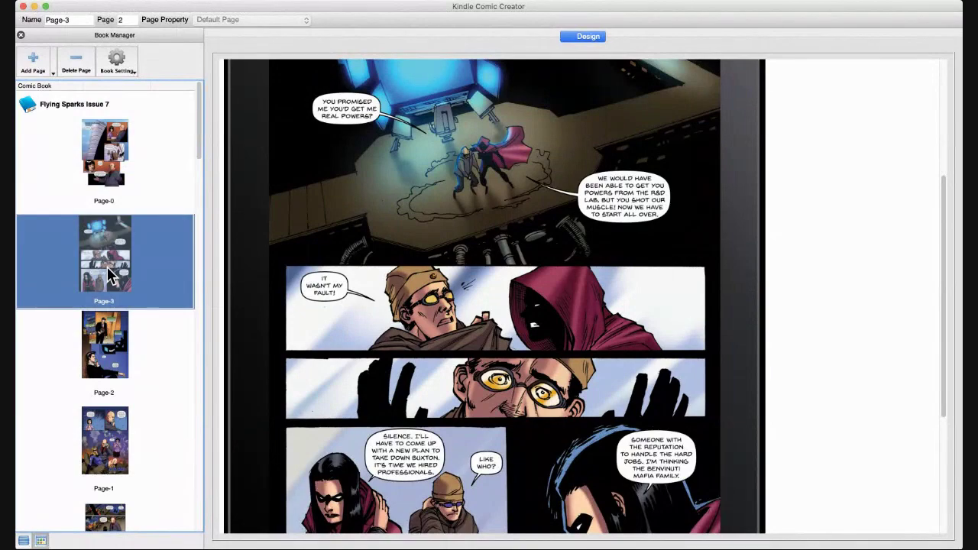
- Move Page-5 up in the page order so it directly follows Page-2
left_click(106, 326)
left_click(103, 436)
left_click_drag(99, 520, 106, 306)
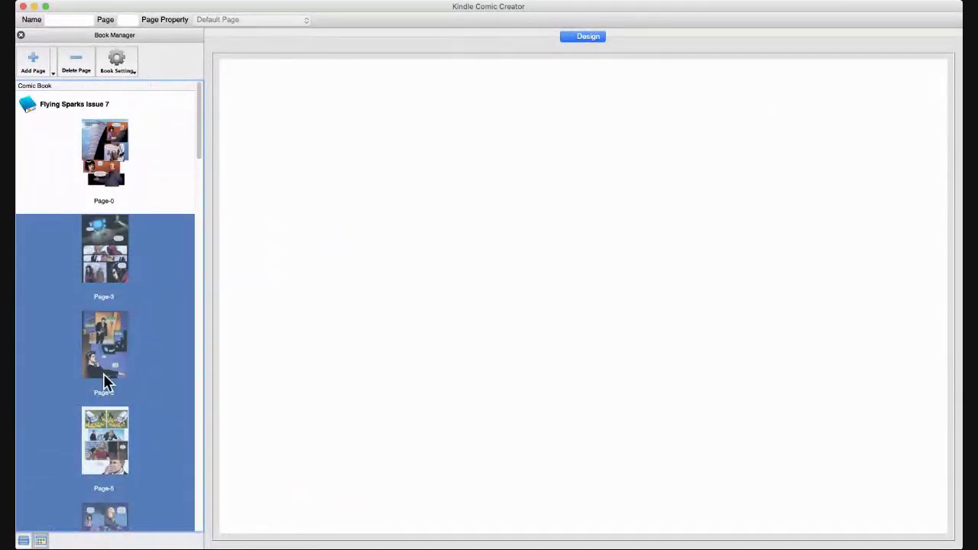
- Browse the page list to its end, view Page-20, and return to Page-0 to look over its panels
scroll(104, 377, "down", 15)
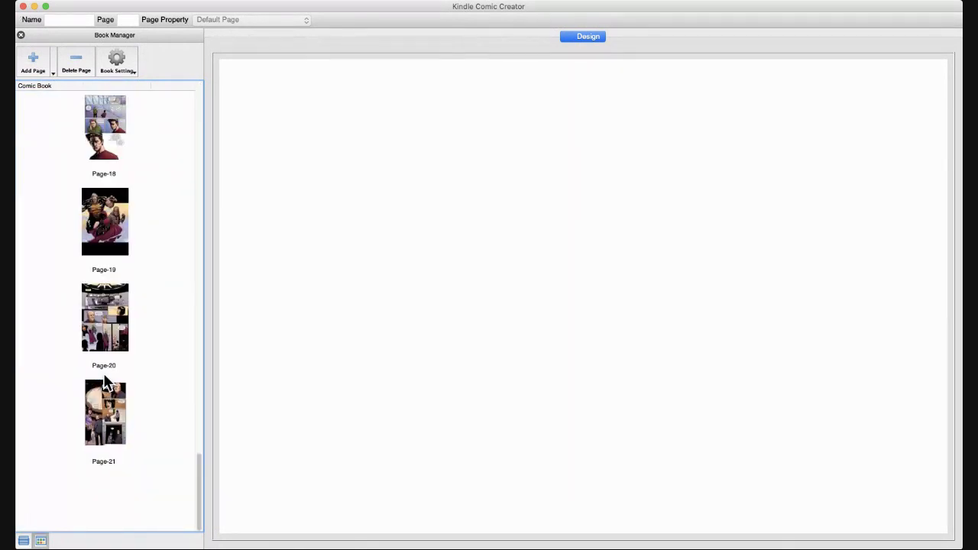
left_click(119, 546)
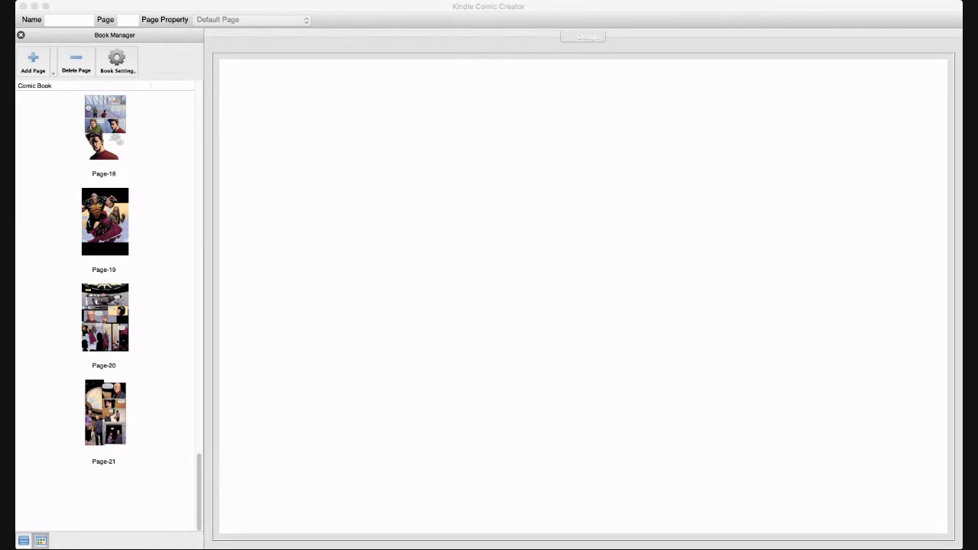
left_click(23, 344)
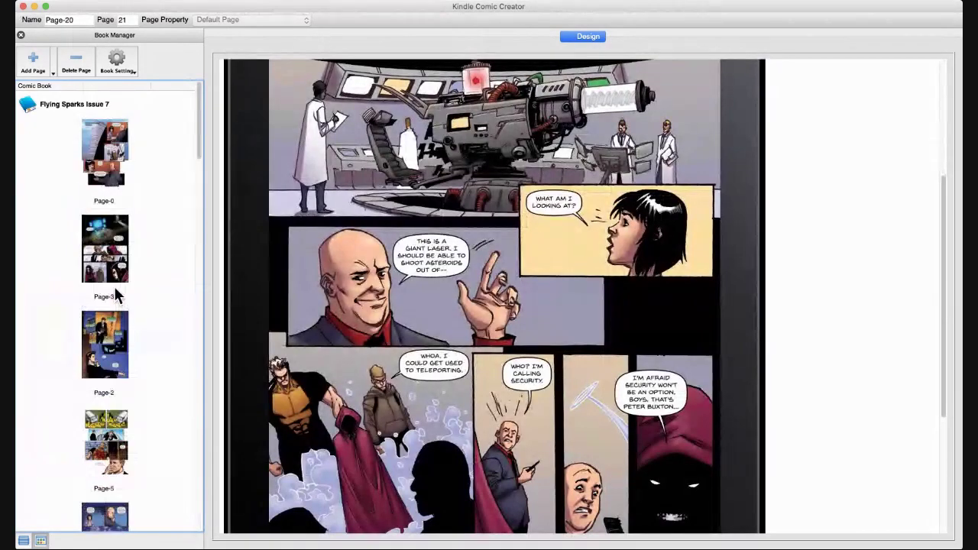
left_click(112, 172)
scroll(373, 242, "up", 5)
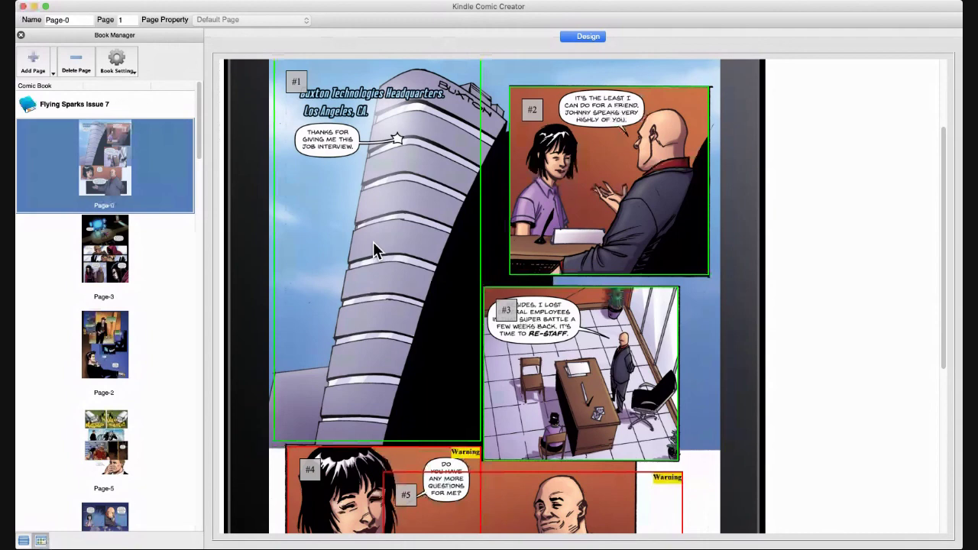
scroll(372, 242, "up", 2)
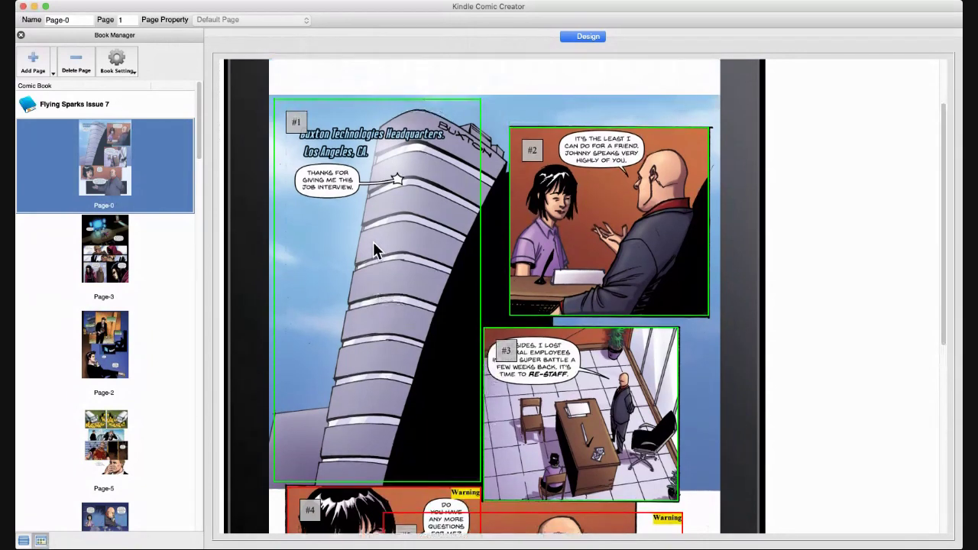